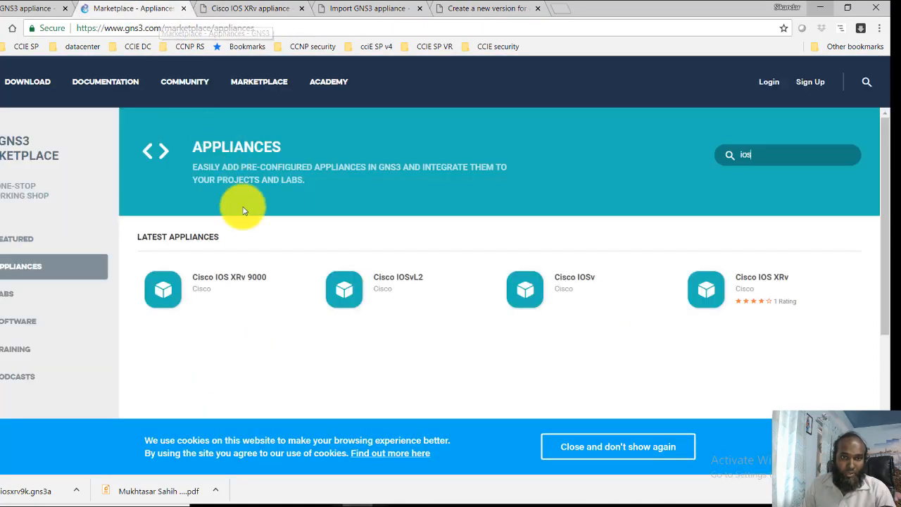
left_click_drag(143, 28, 265, 24)
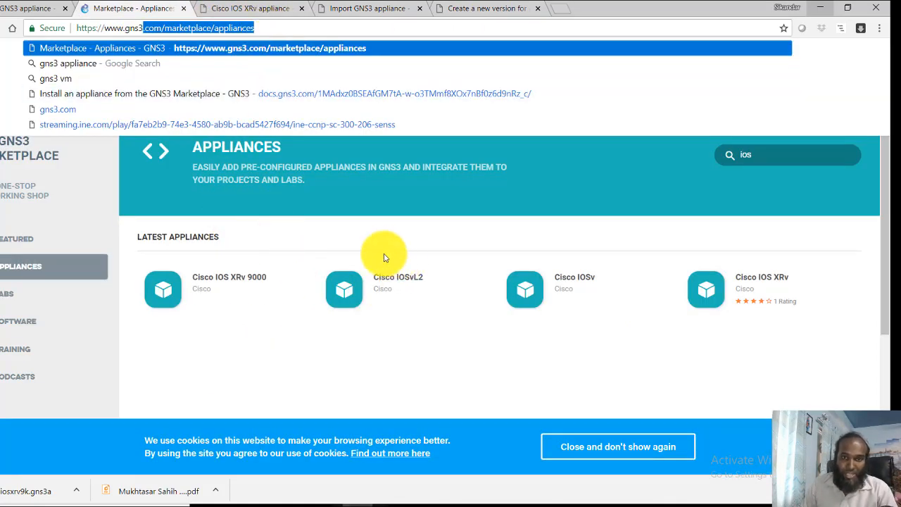
left_click(773, 157)
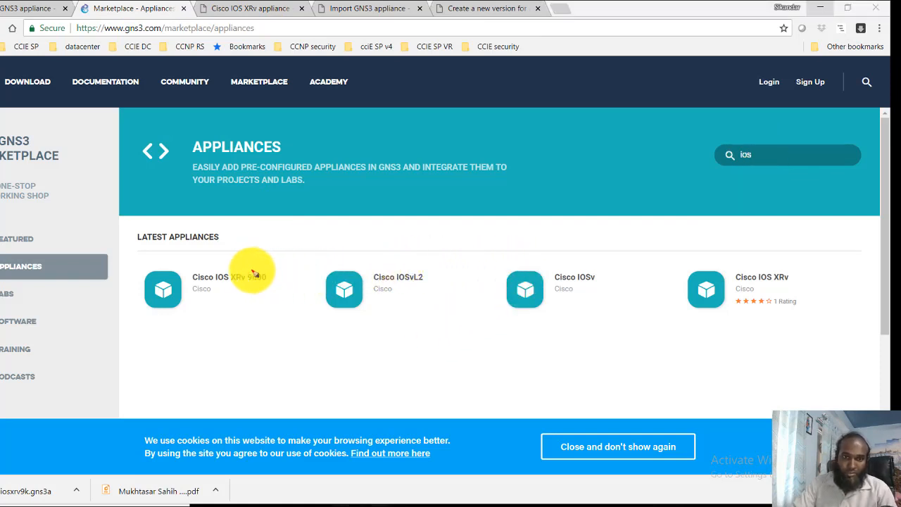
mouse_move(259, 263)
left_mouse_down()
mouse_move(263, 296)
mouse_move(227, 260)
left_mouse_up()
left_click_drag(226, 295, 226, 328)
left_click_drag(219, 321, 235, 320)
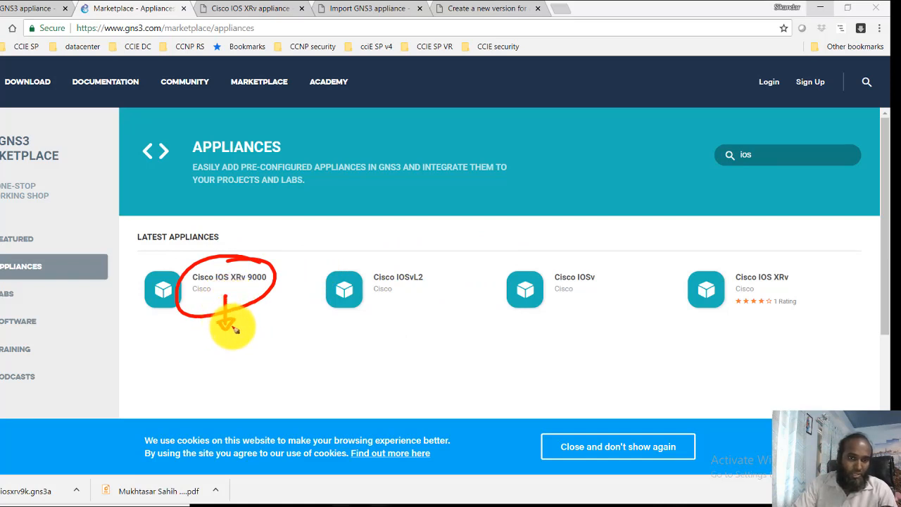
mouse_move(795, 272)
left_mouse_down()
mouse_move(804, 258)
mouse_move(810, 271)
left_mouse_up()
mouse_move(739, 304)
left_mouse_down()
mouse_move(741, 340)
mouse_move(751, 324)
left_mouse_up()
left_click_drag(709, 245, 738, 230)
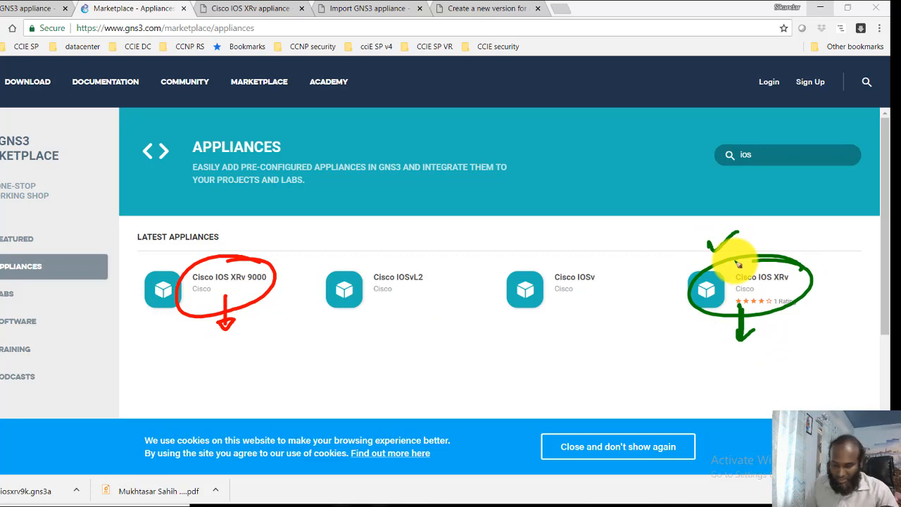
key("Escape")
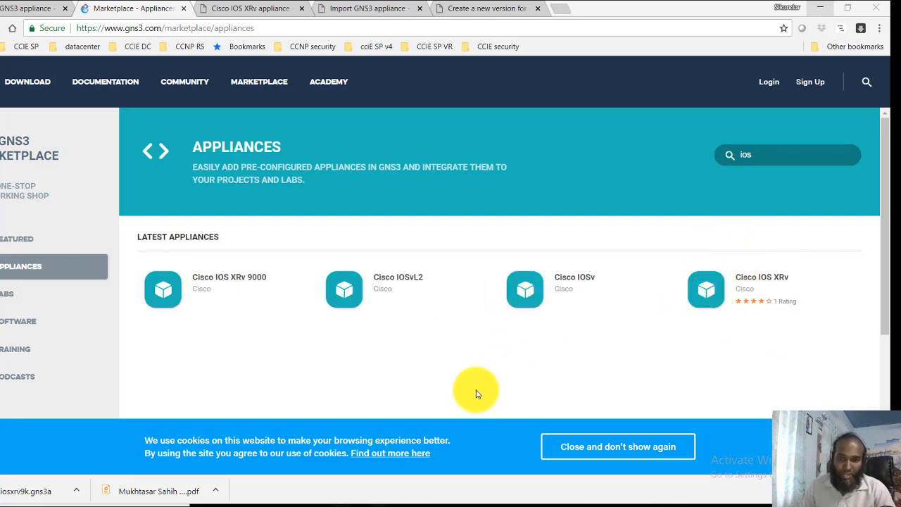
Open the Cisco IOS XRv 9000 appliance page in the GNS3 marketplace
mouse_move(238, 501)
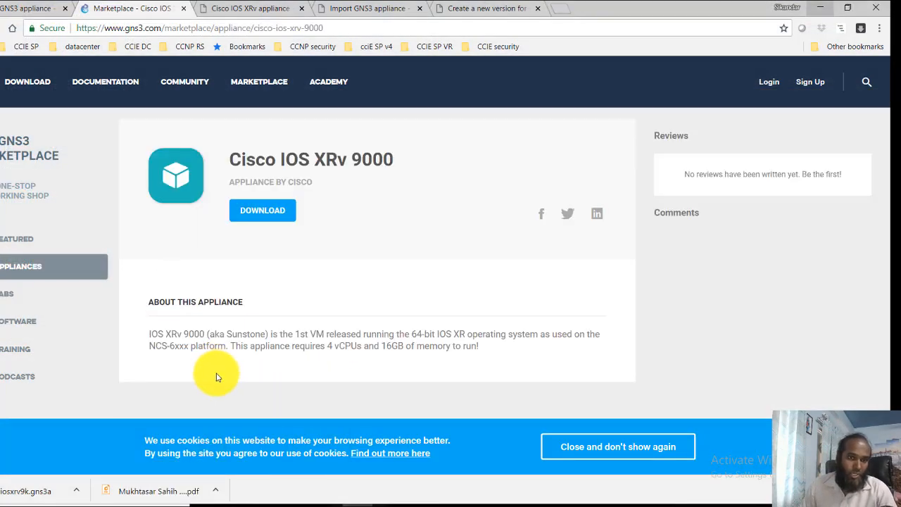
left_click(271, 218)
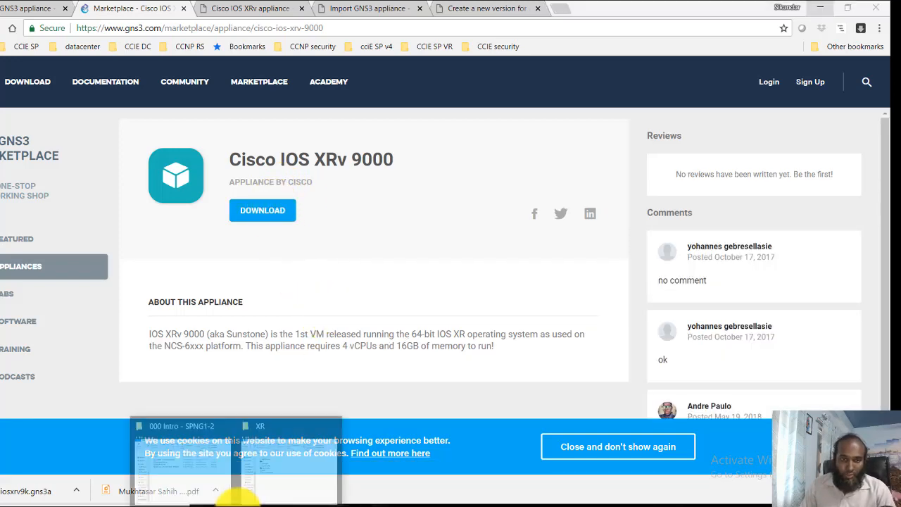
Switch to the XR folder in File Explorer and copy its path, G:\GNS 2.1.0b1\XR
left_click(296, 475)
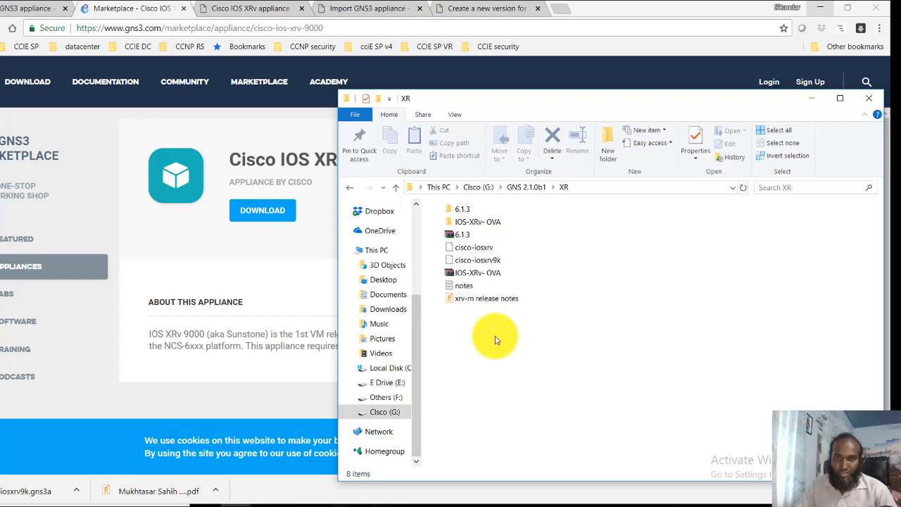
left_click_drag(507, 251, 531, 236)
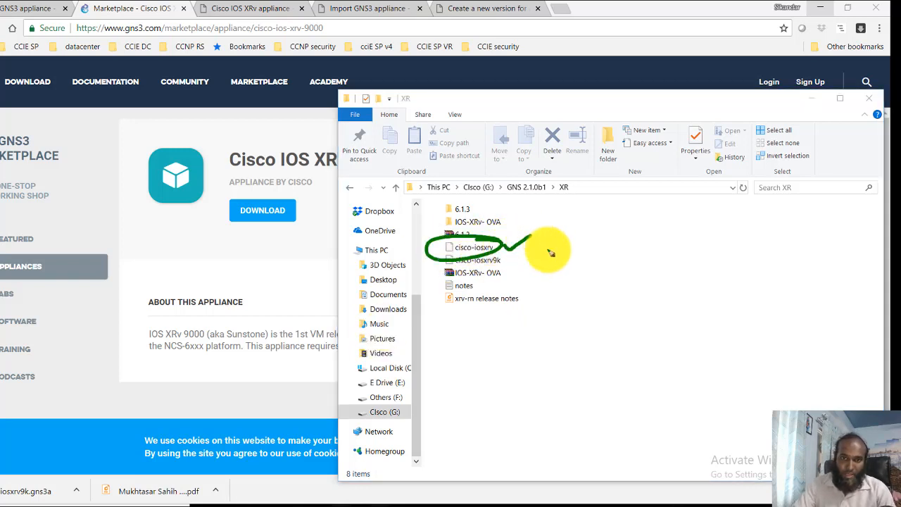
left_click(581, 187)
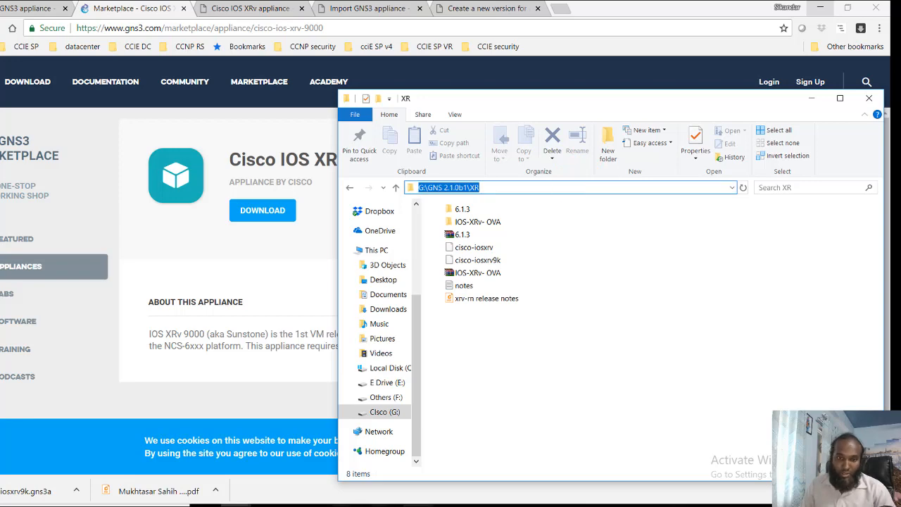
Bring up GNS3 and VMware Workstation, and display the VM information in the GNS3 VM console
left_click(386, 501)
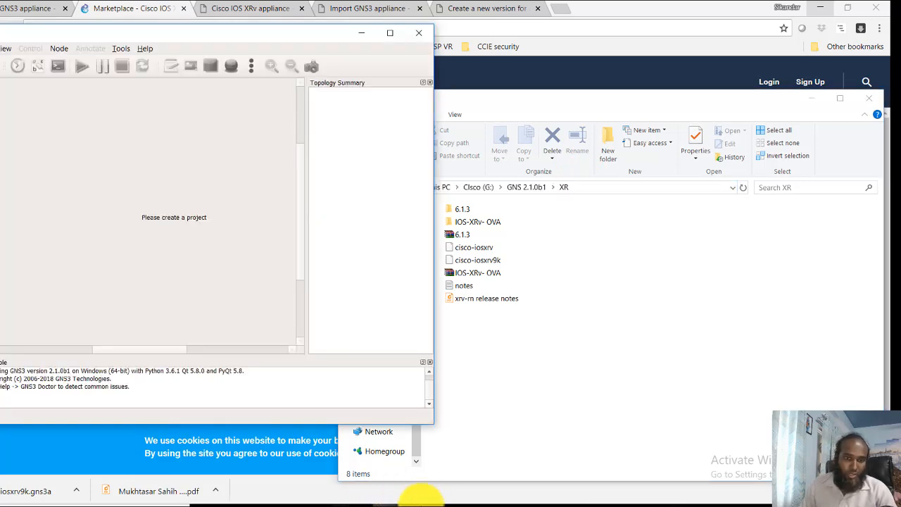
left_click(512, 498)
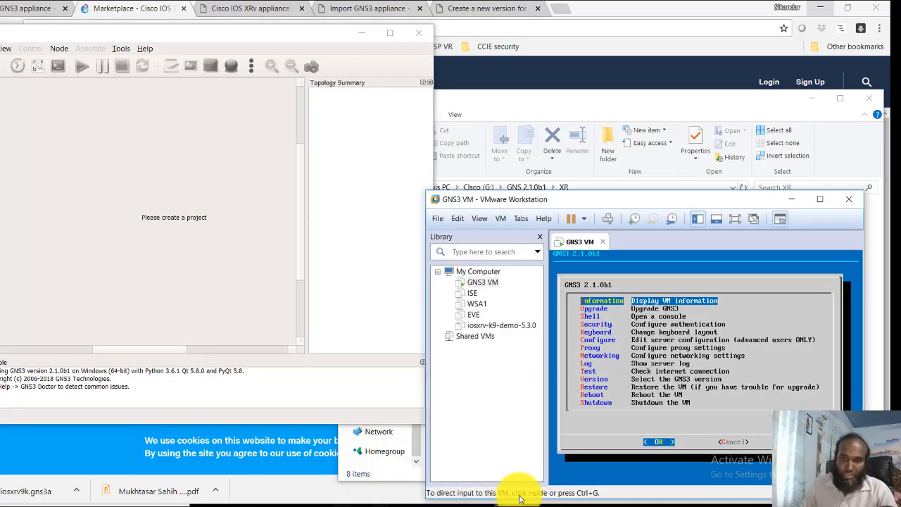
left_click(604, 372)
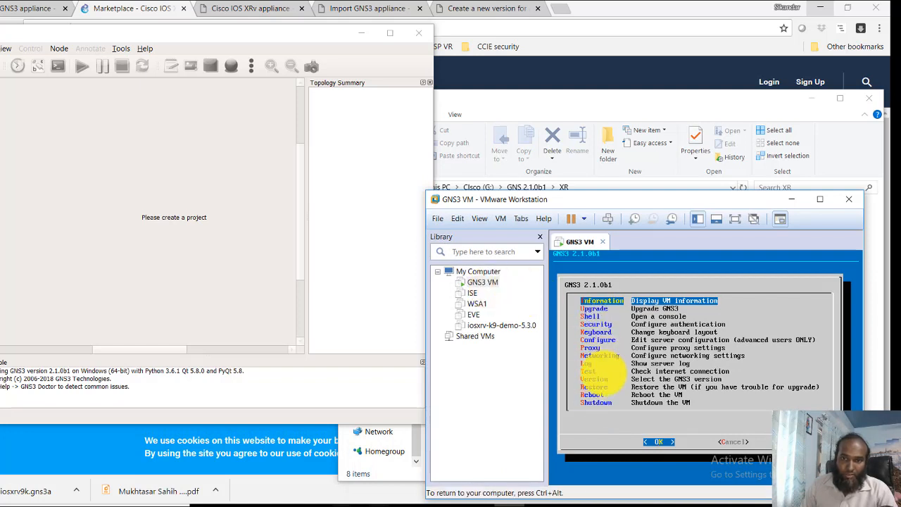
key("Return")
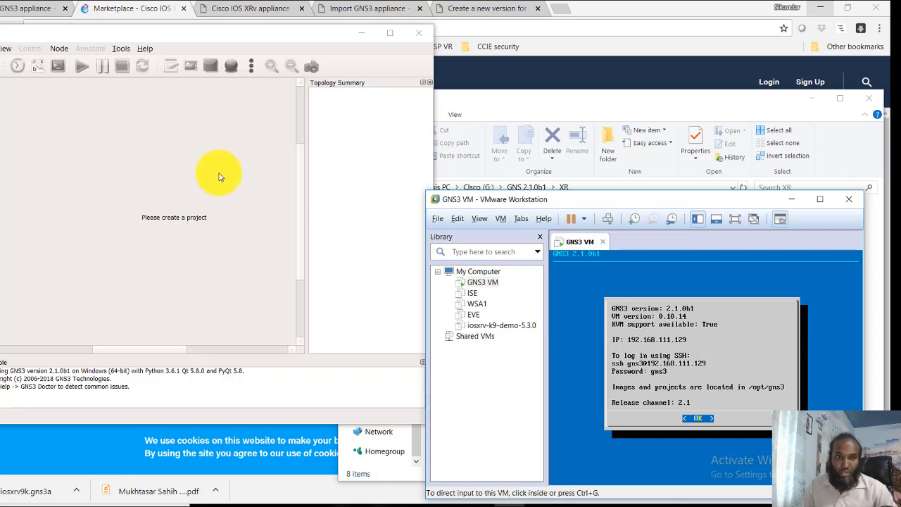
In GNS3, start importing the cisco-iosxrv appliance file from G:\GNS 2.1.0b1\XR
left_click_drag(48, 42, 124, 46)
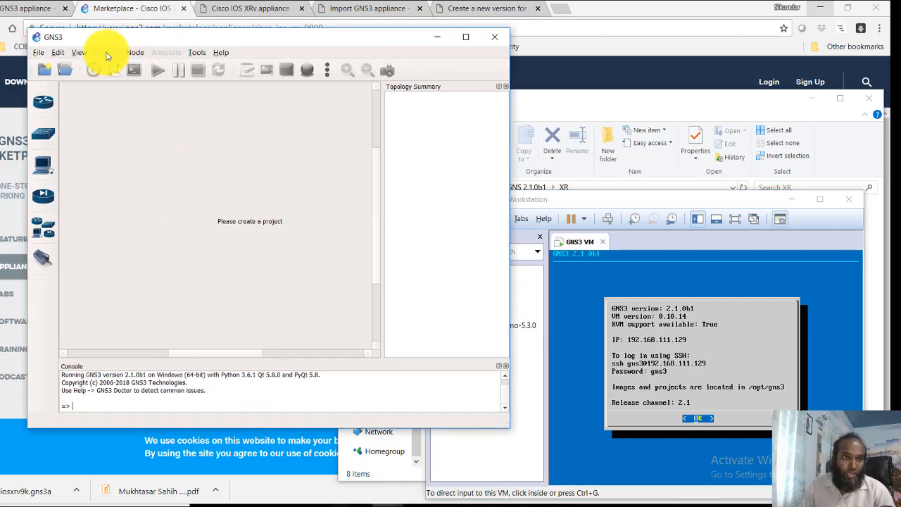
left_click(39, 52)
left_click(81, 163)
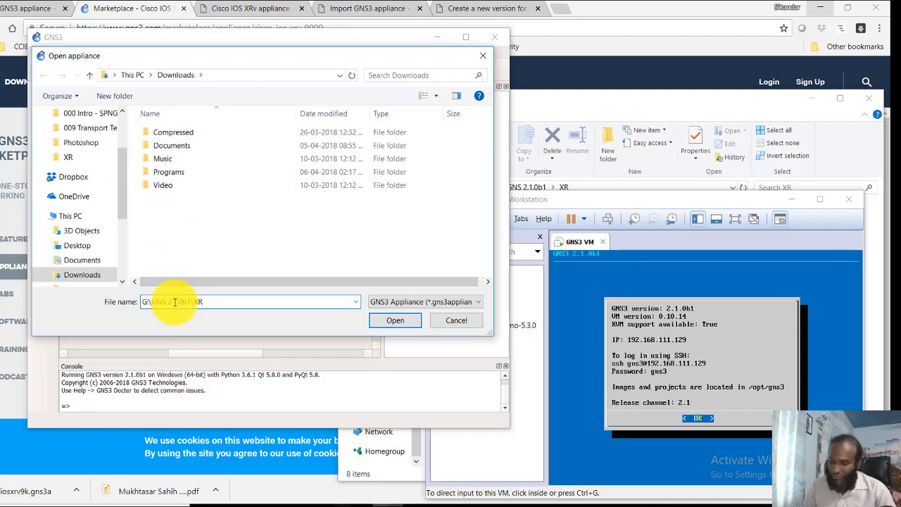
key("Return")
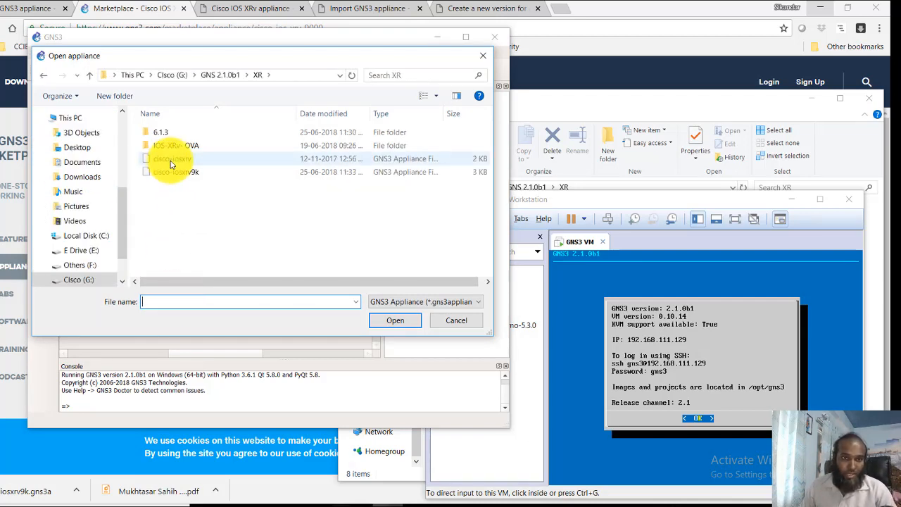
double_click(212, 159)
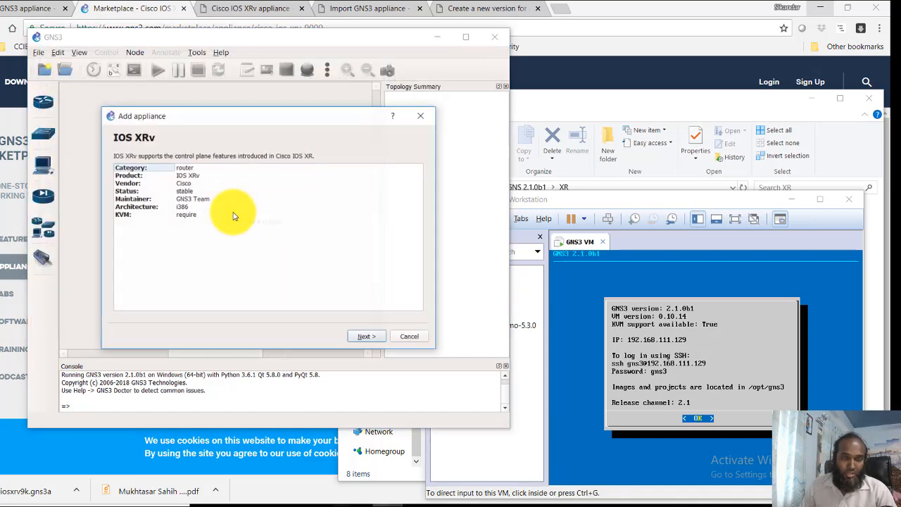
Choose to run the IOS XRv appliance on the GNS3 VM and proceed to its required files
left_click(190, 180)
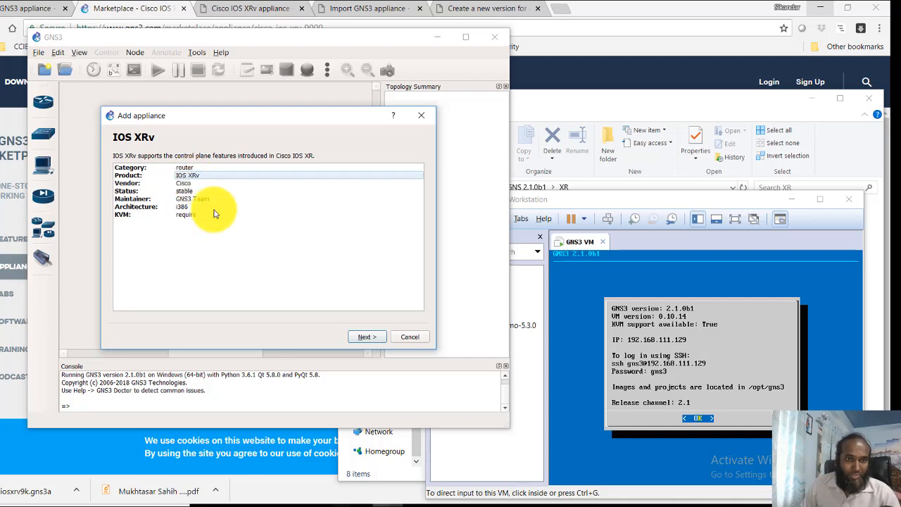
left_click(362, 336)
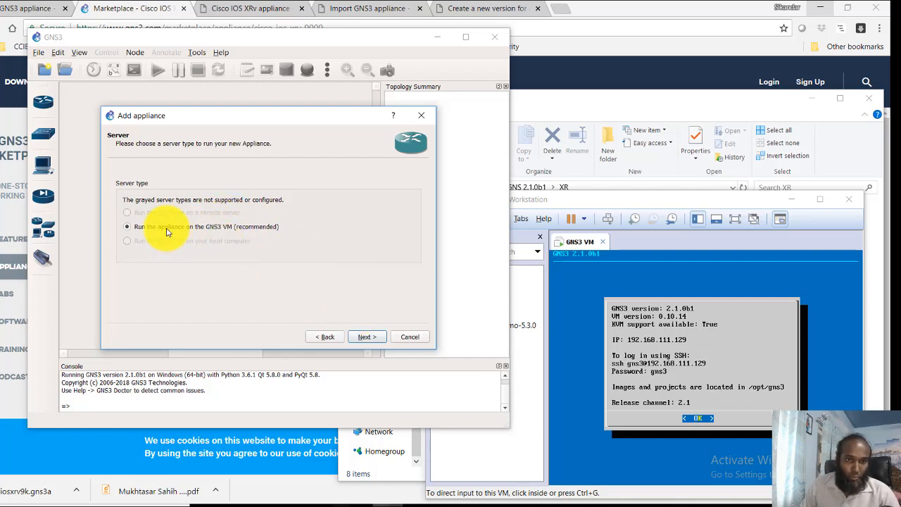
left_click(353, 336)
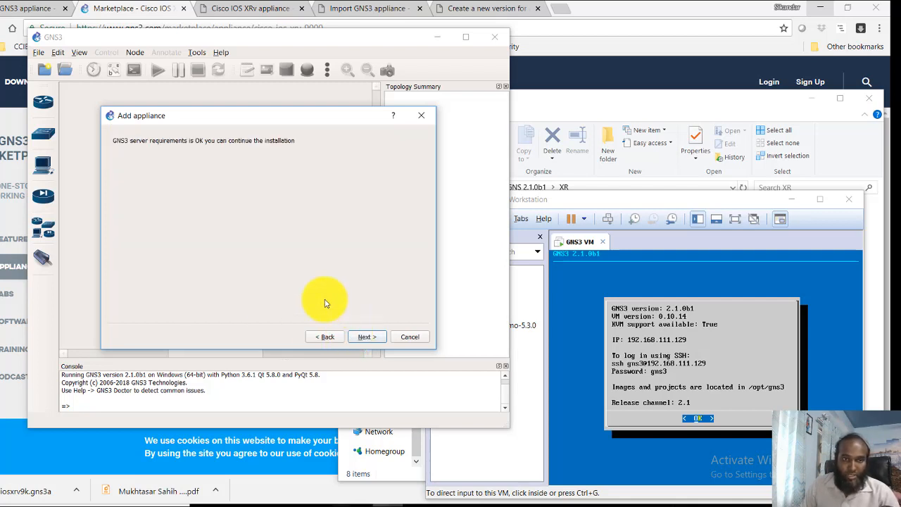
left_click(352, 337)
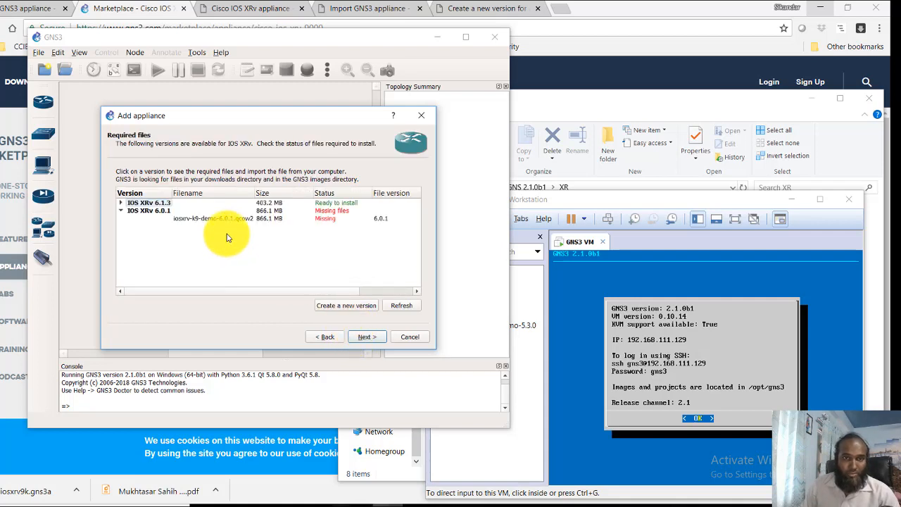
Try to import a file from the 6.1.3 folder as iosxrv-k9-demo-6.0.1.qcow2 for IOS XRv 6.0.1
left_click(161, 204)
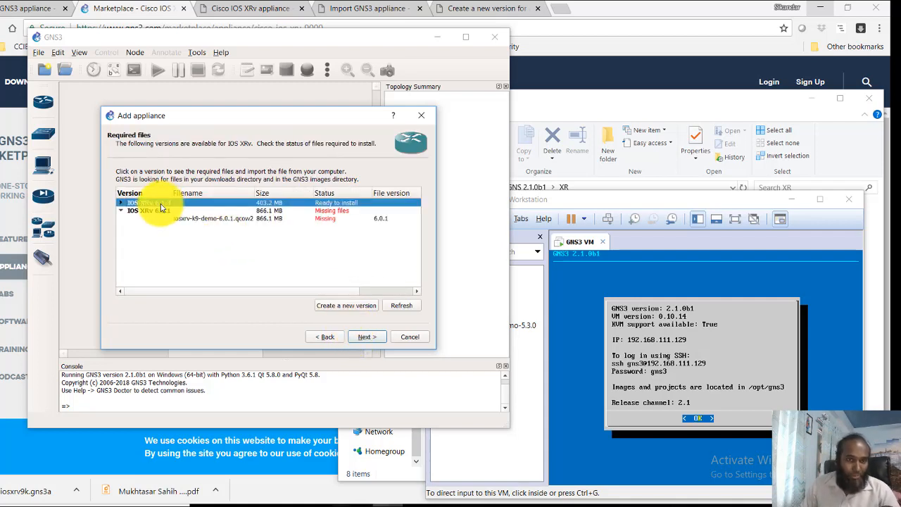
left_click(161, 211)
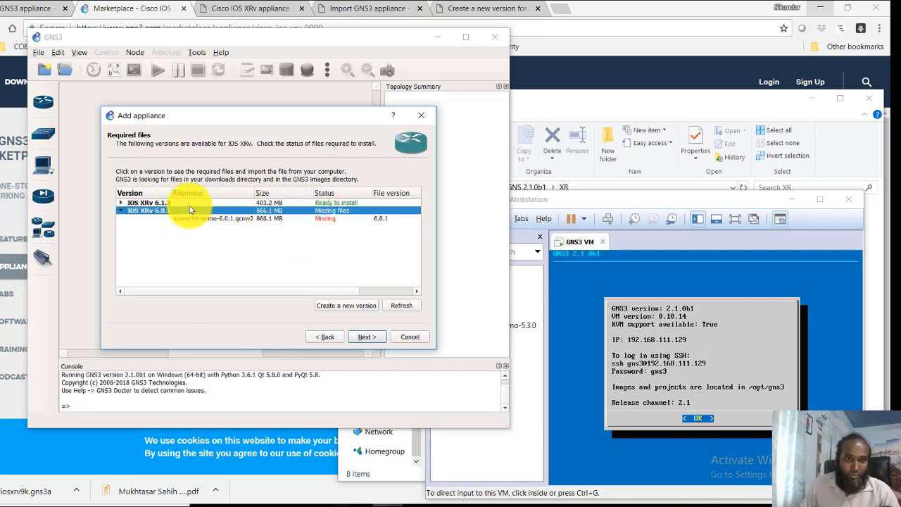
left_click(152, 204)
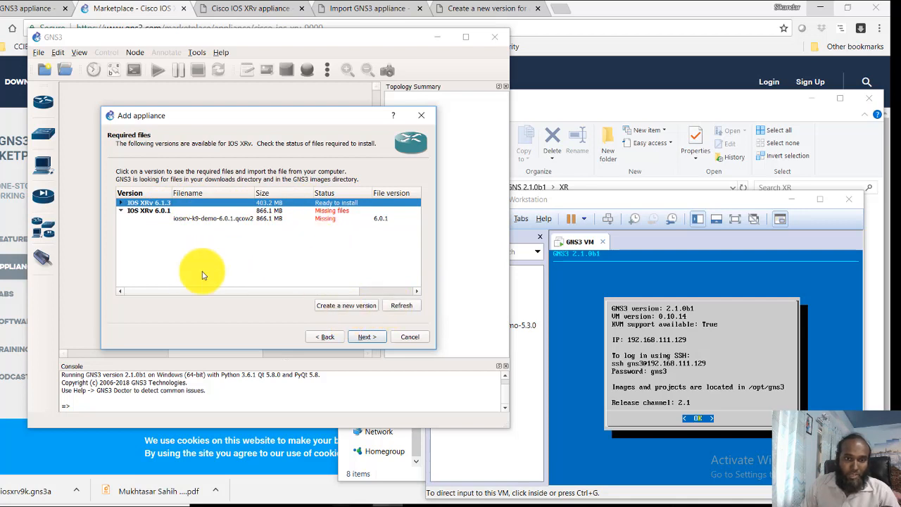
left_click(159, 210)
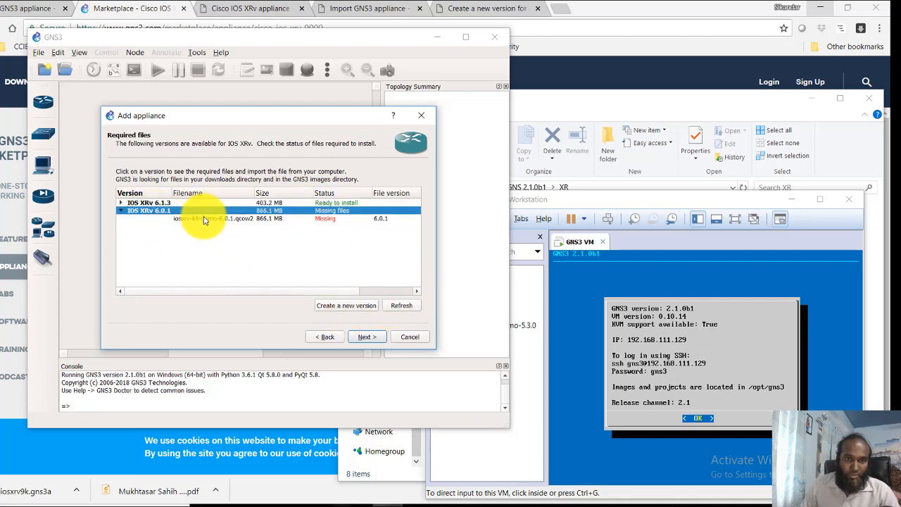
left_click(204, 219)
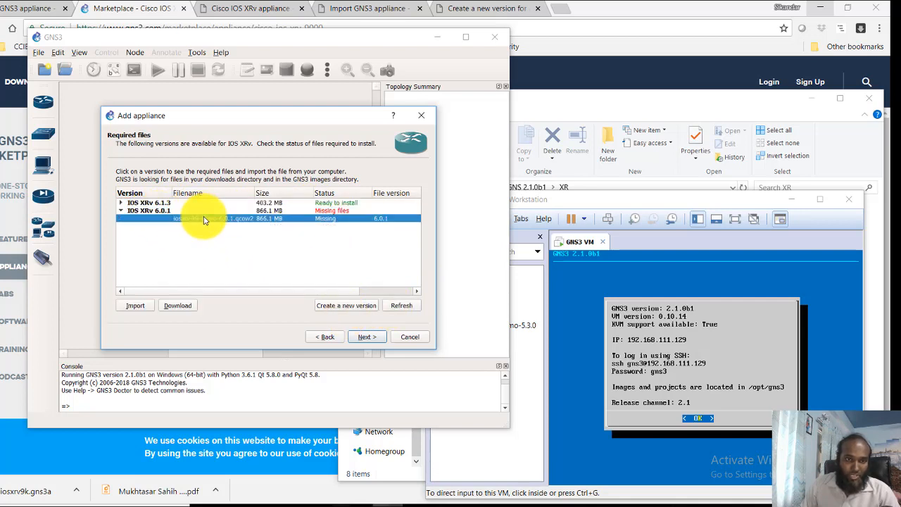
left_click(134, 305)
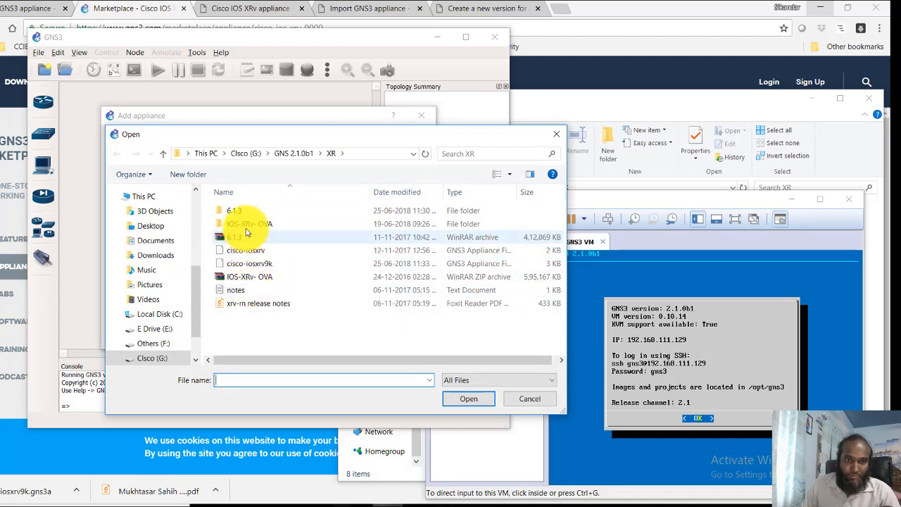
double_click(235, 211)
double_click(243, 210)
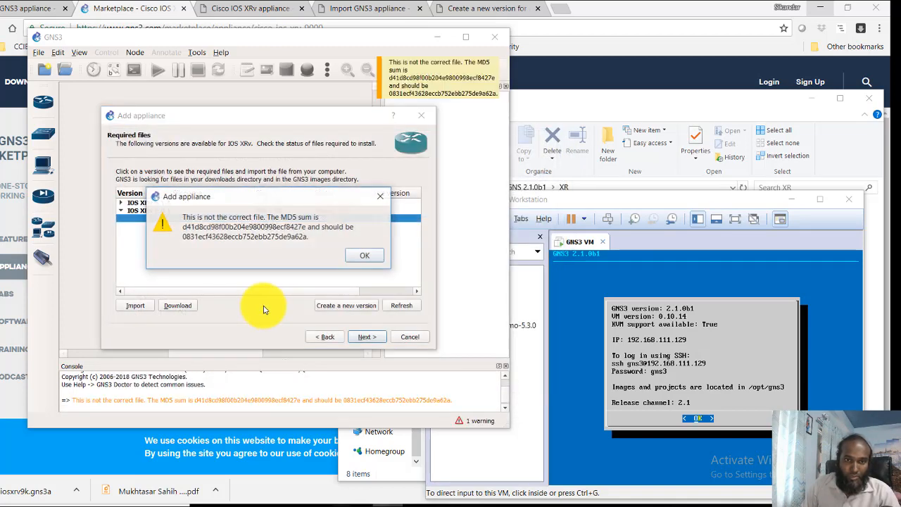
left_click(354, 256)
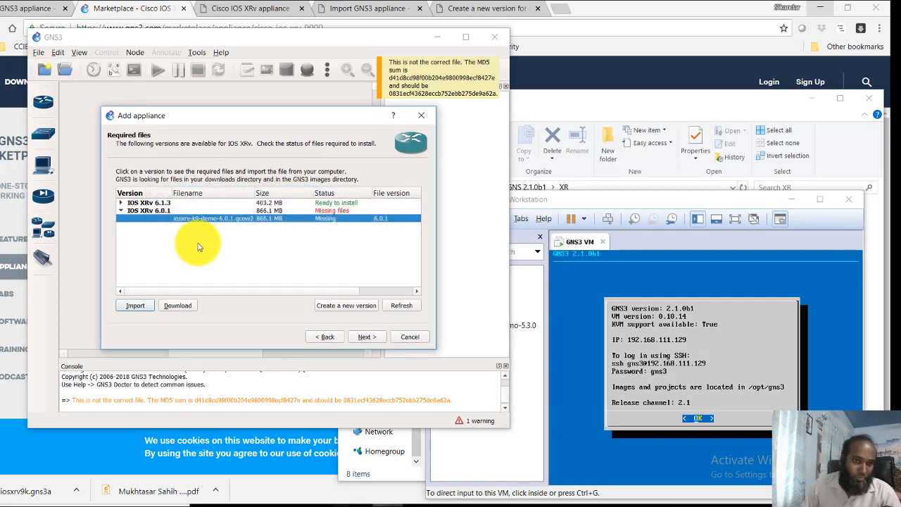
Install IOS XRv 6.1.3, keeping the Qemu binary /usr/bin/qemu-system-i386 (v2.5.0), and finish the appliance wizard up to its naming request
left_click(170, 203)
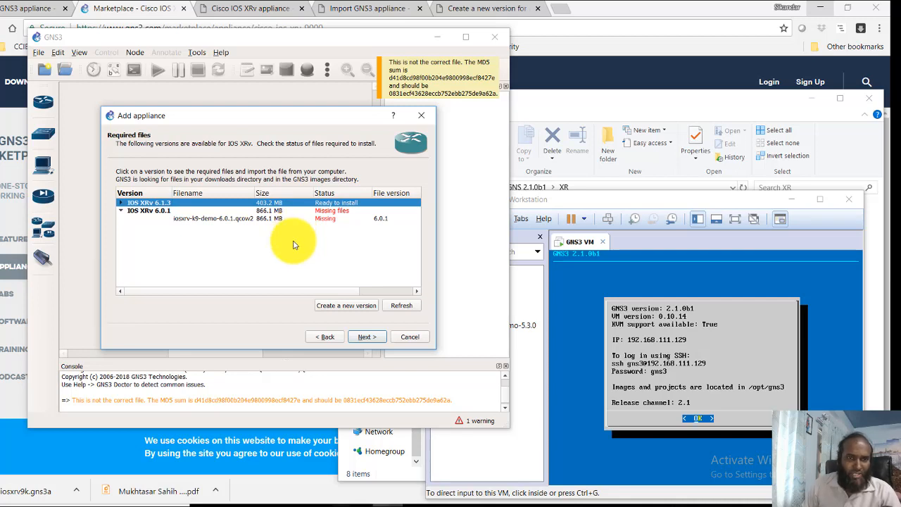
left_click(367, 336)
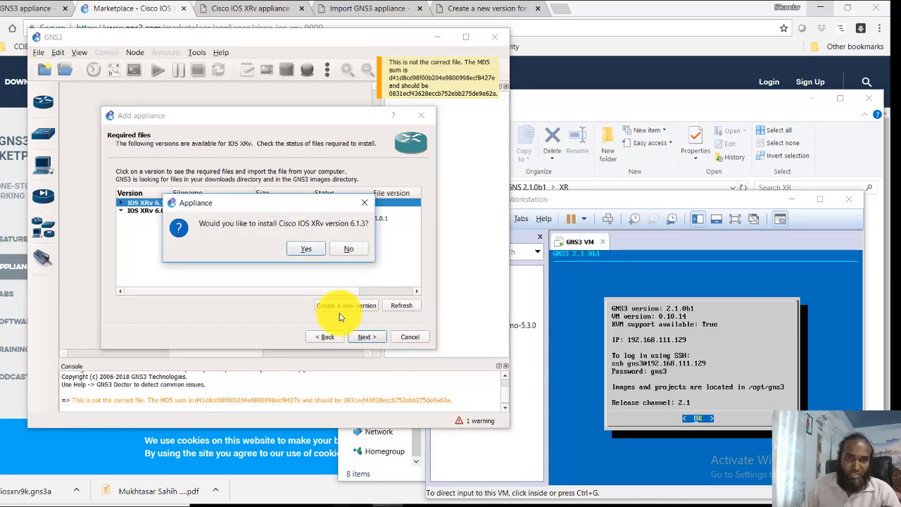
left_click(304, 251)
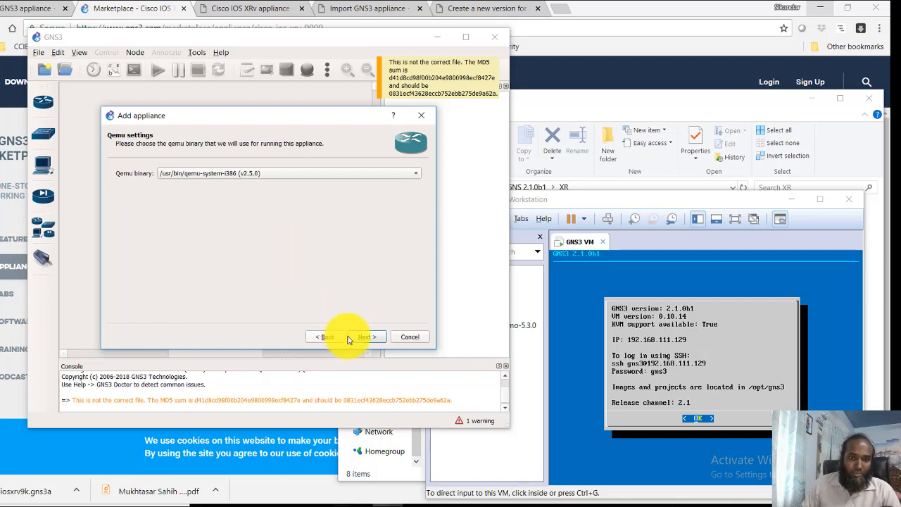
left_click(363, 336)
left_click(360, 337)
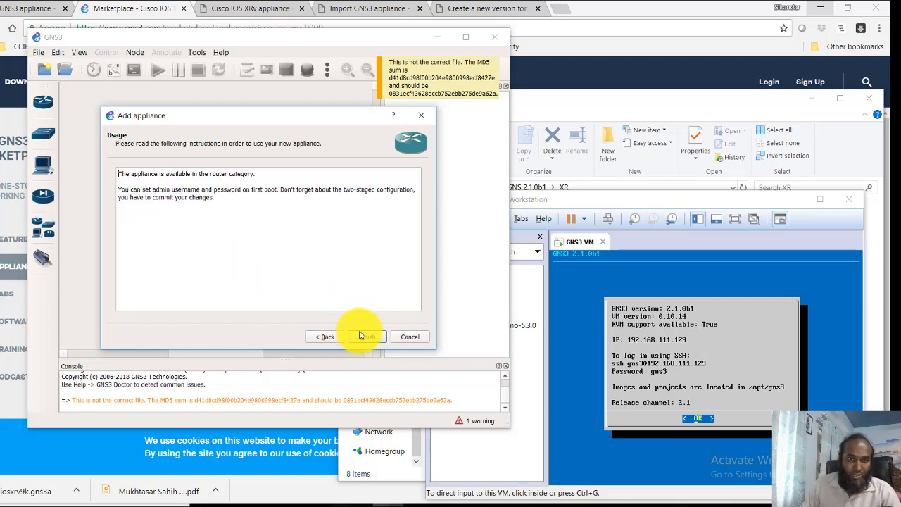
left_click(364, 336)
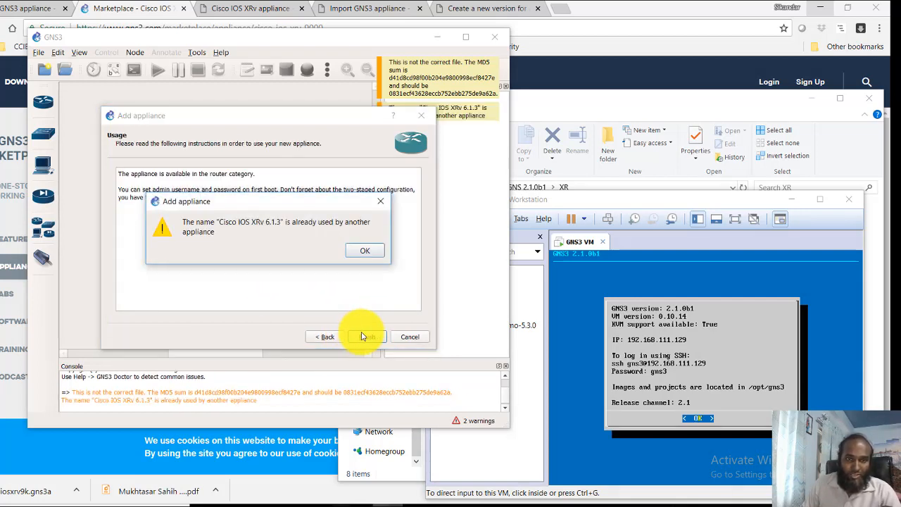
left_click(363, 252)
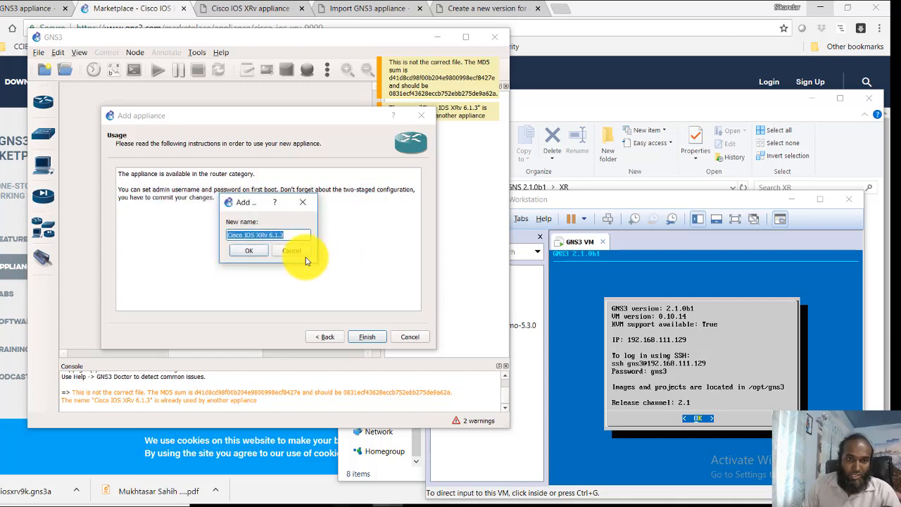
Try to cancel the request for a new appliance name
left_click(296, 256)
left_click(329, 252)
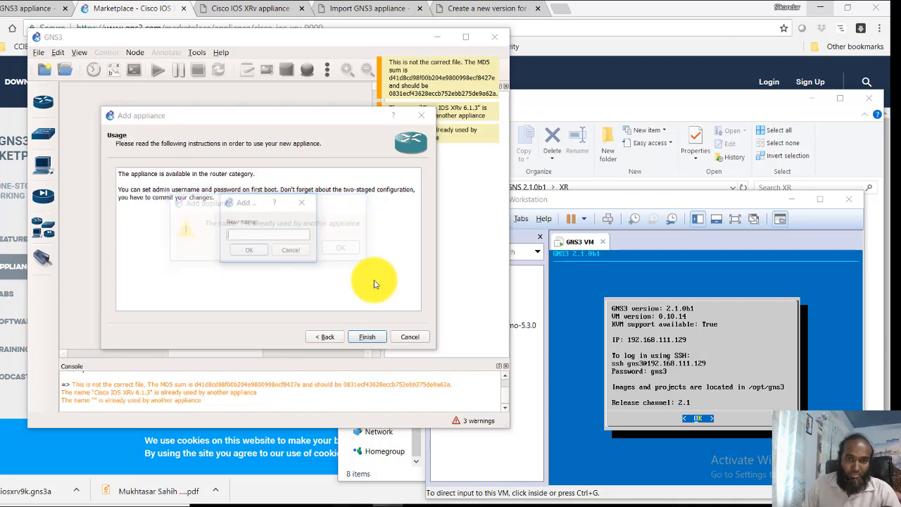
left_click(277, 251)
left_click(346, 251)
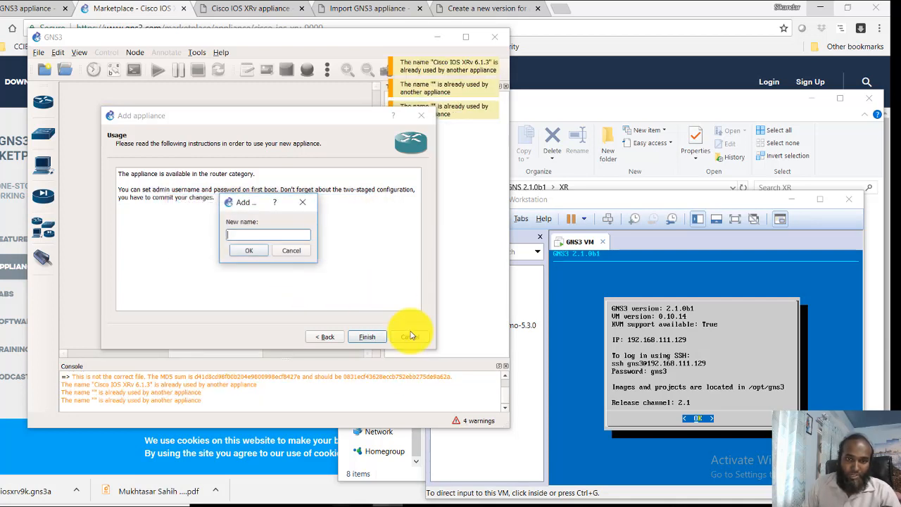
left_click(295, 258)
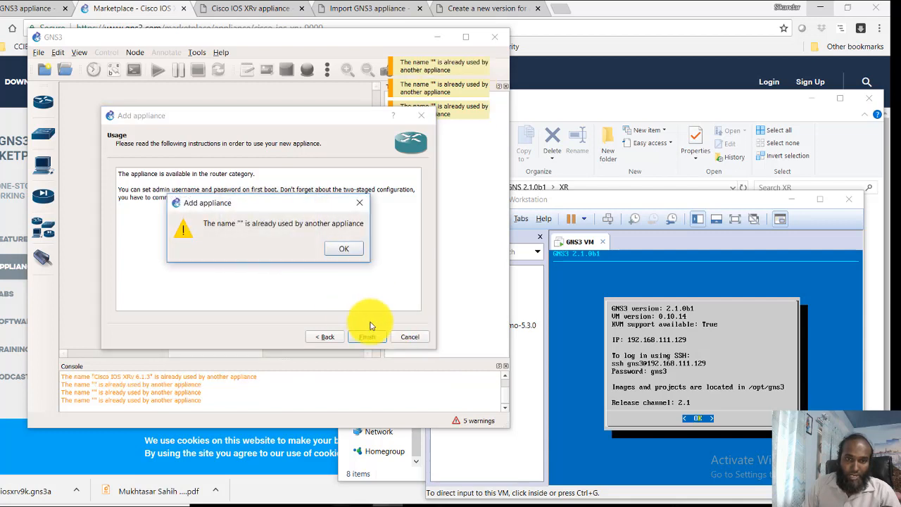
left_click(339, 248)
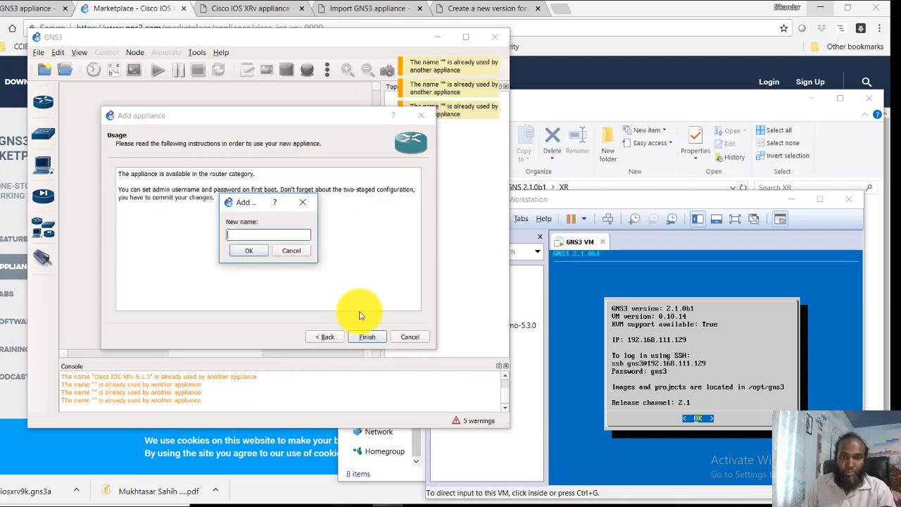
left_click(289, 251)
Name the new appliance 1212 and complete its installation
left_click(335, 252)
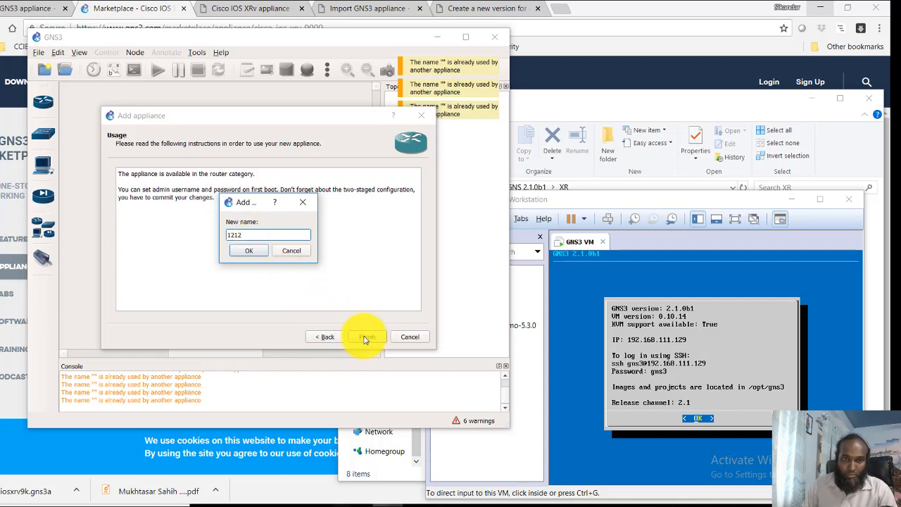
left_click(250, 252)
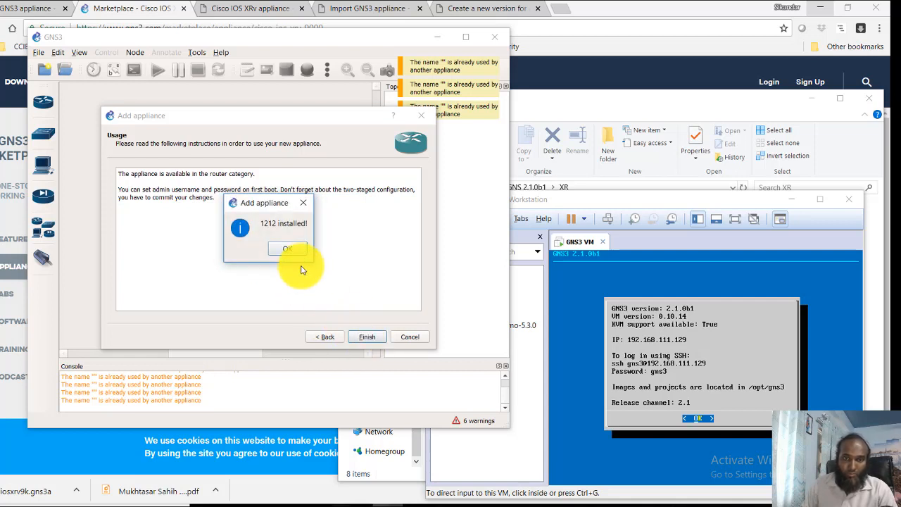
left_click(287, 248)
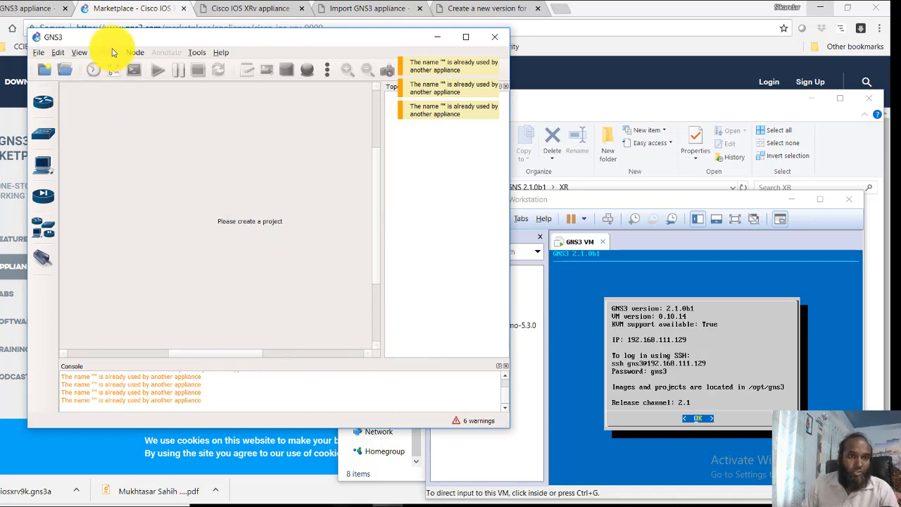
Browse the installed router appliances and select Cisco IOS XRv 6.1.3 in the list
left_click_drag(107, 39, 132, 53)
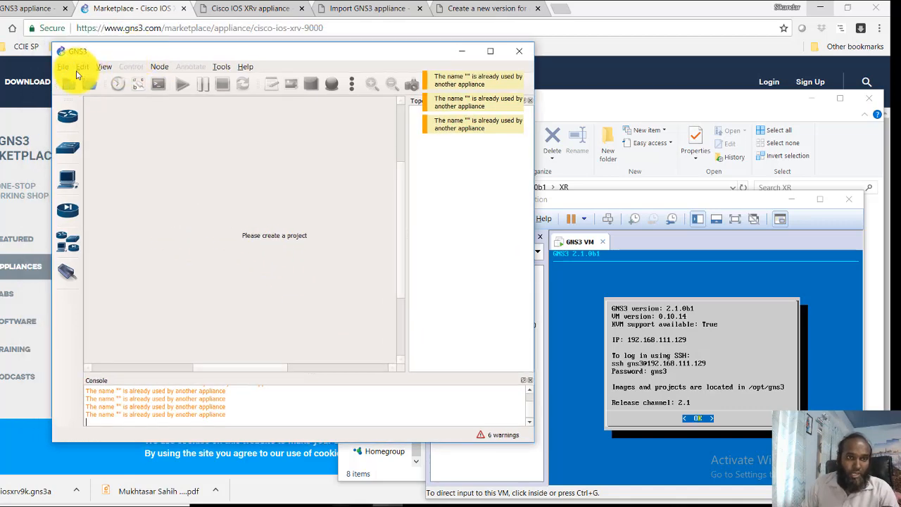
left_click(68, 117)
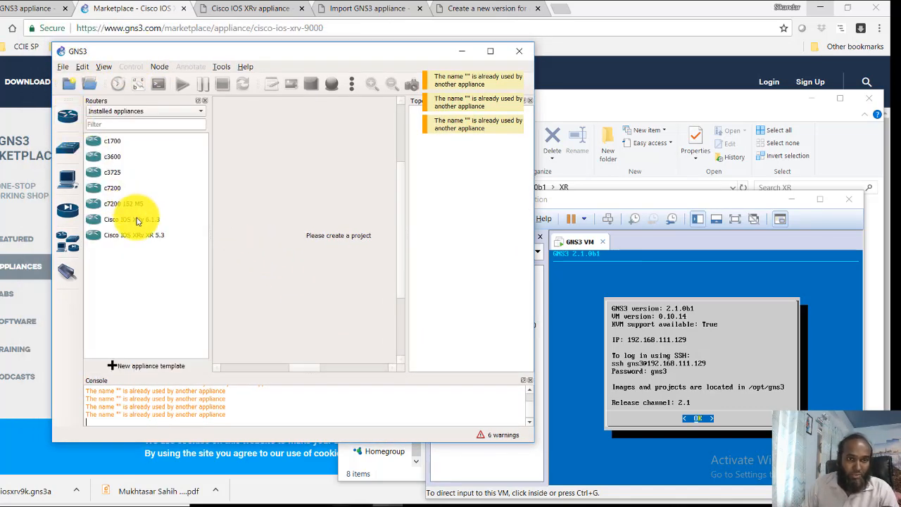
left_click(120, 111)
left_click(118, 113)
left_click(139, 223)
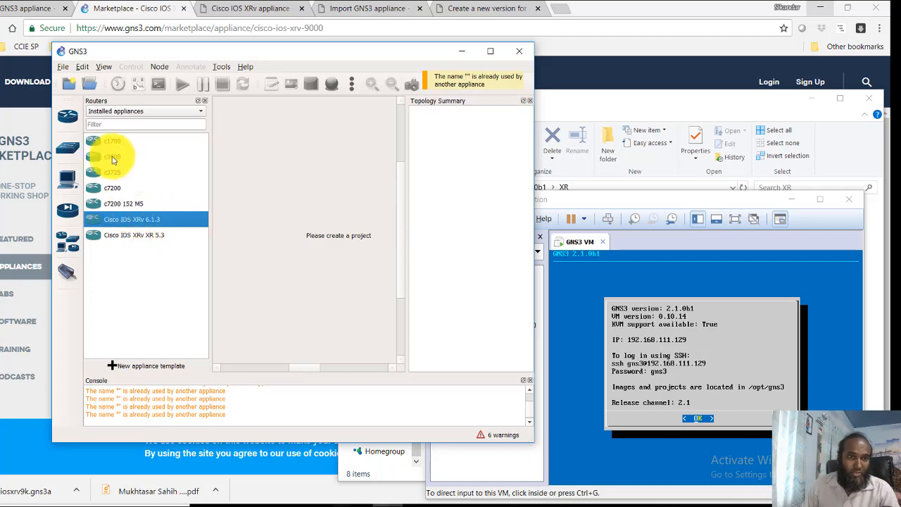
Create a new project named 123, overwriting the existing project of that name
left_click(63, 66)
left_click(70, 80)
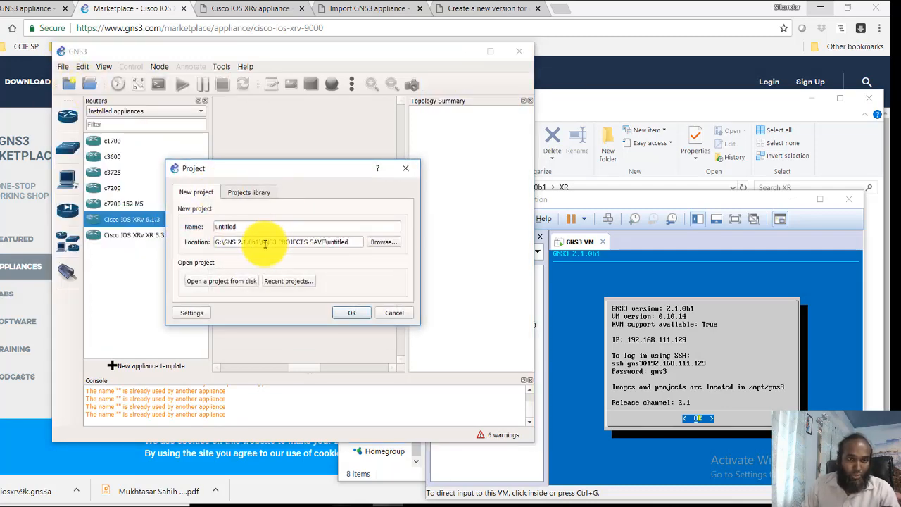
left_click_drag(259, 226, 187, 230)
type("123")
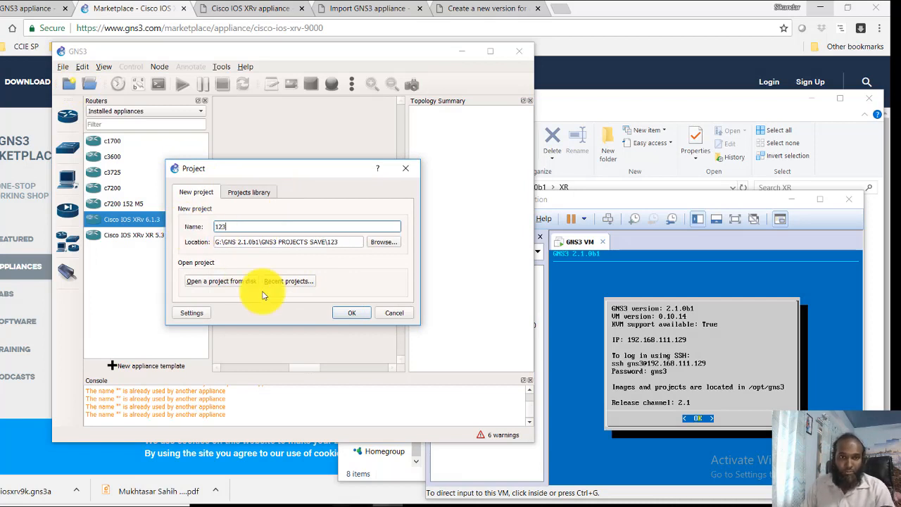
left_click(346, 312)
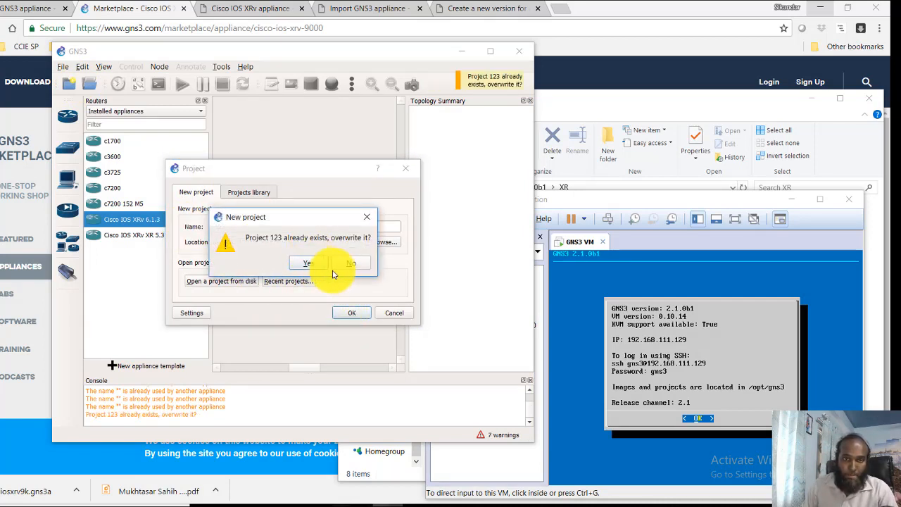
left_click(309, 263)
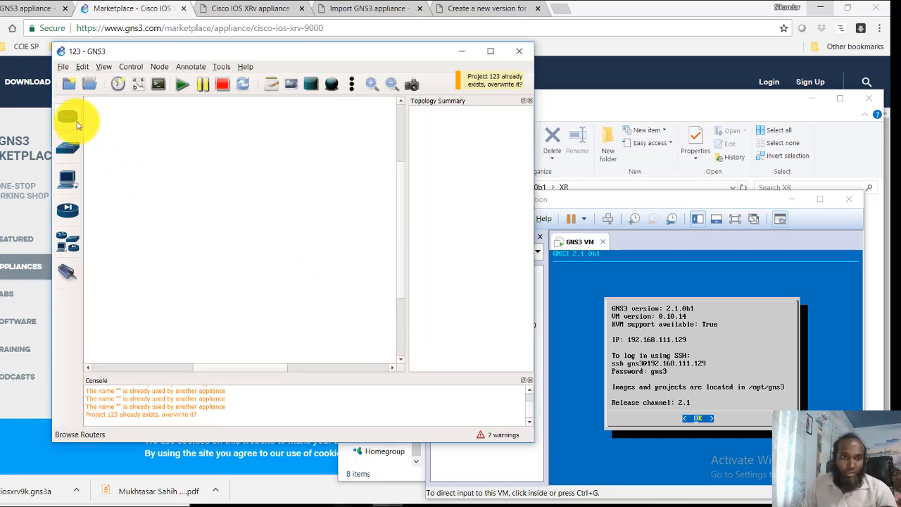
Add a Cisco IOS XRv 6.1.3 router from the installed appliances to the middle of the empty workspace
left_click(144, 250)
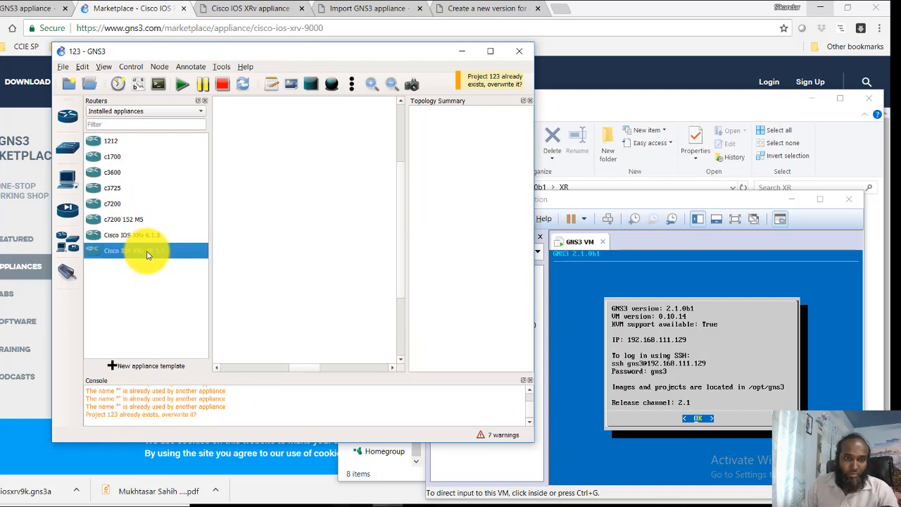
left_click_drag(148, 237, 267, 229)
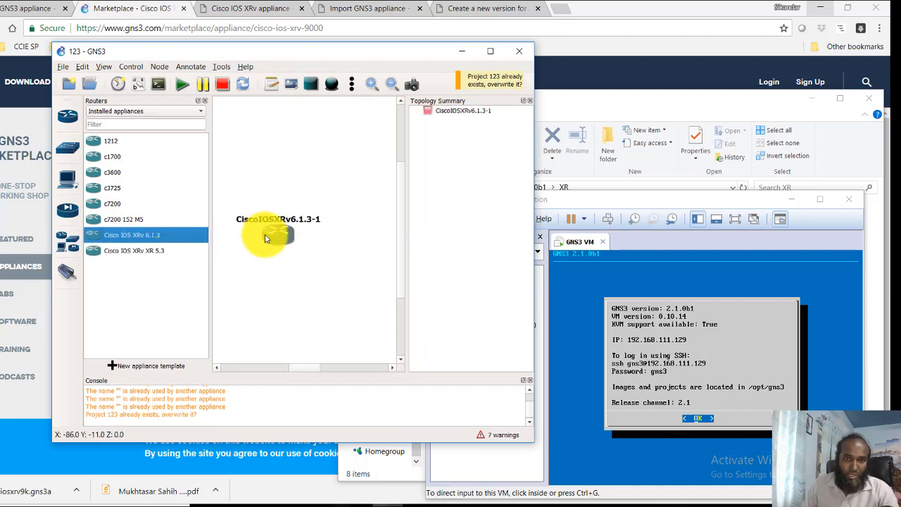
right_click(265, 238)
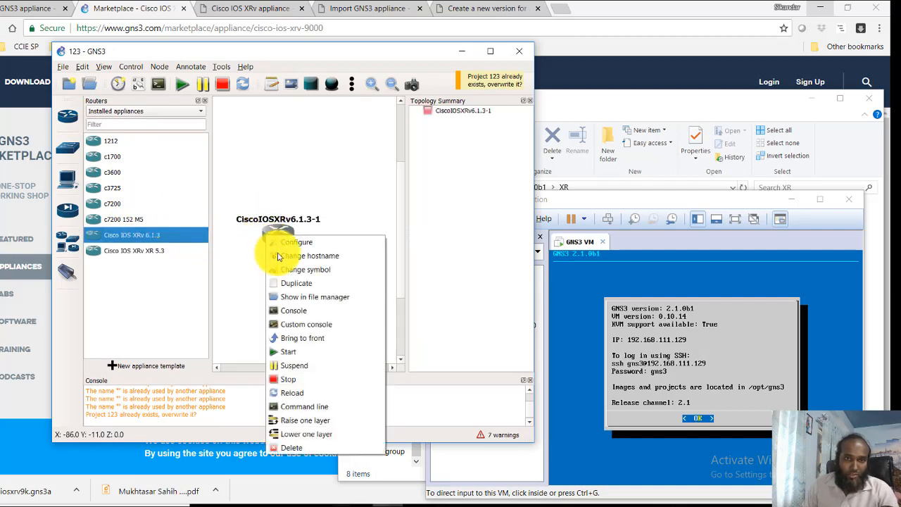
left_click(268, 187)
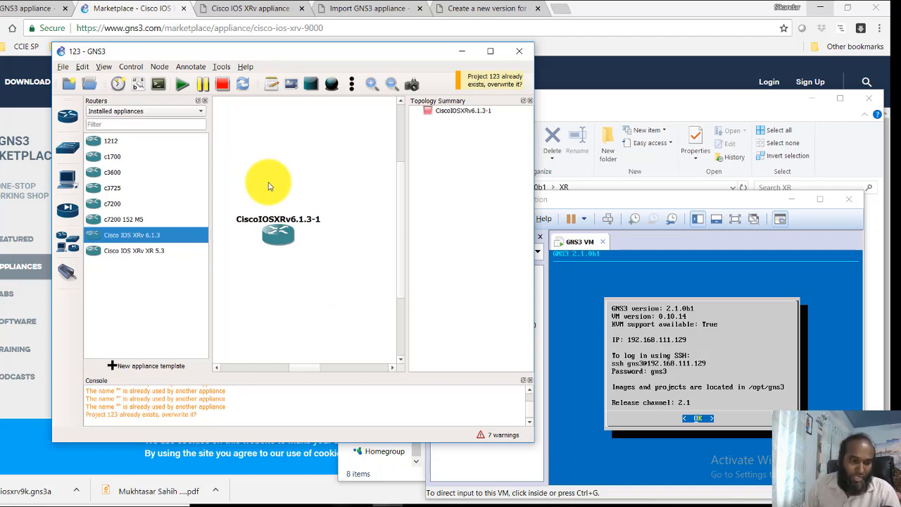
Switch to Chrome and review the GNS3 documentation on the Cisco IOS XRv appliance and on importing appliances
left_click(254, 9)
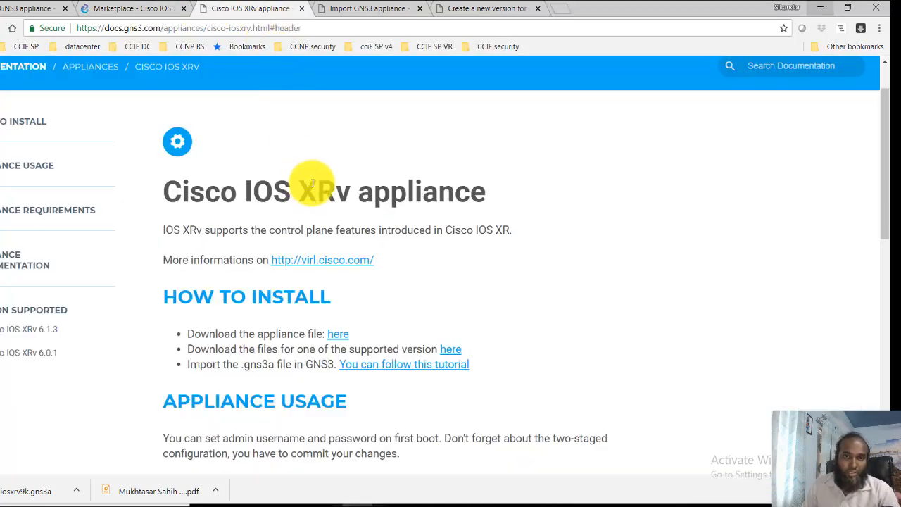
left_click(365, 8)
scroll(346, 207, "up", 5)
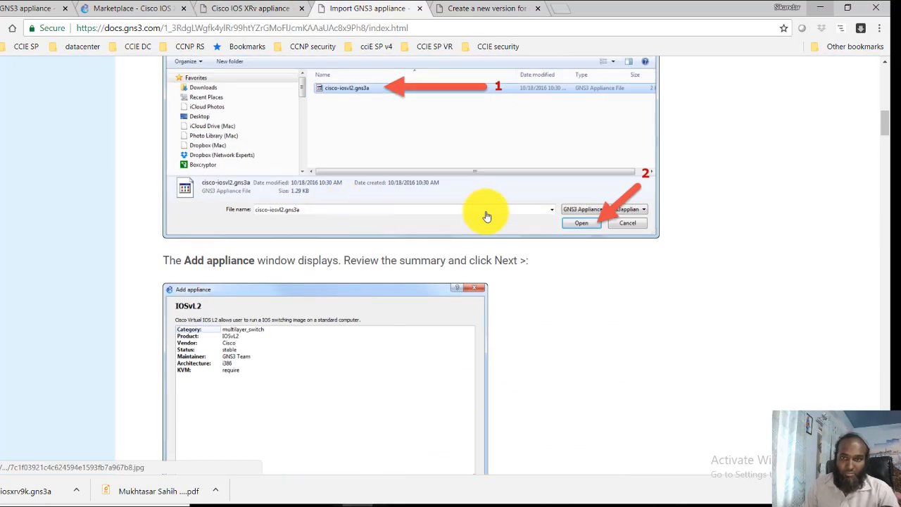
left_click_drag(879, 116, 869, 218)
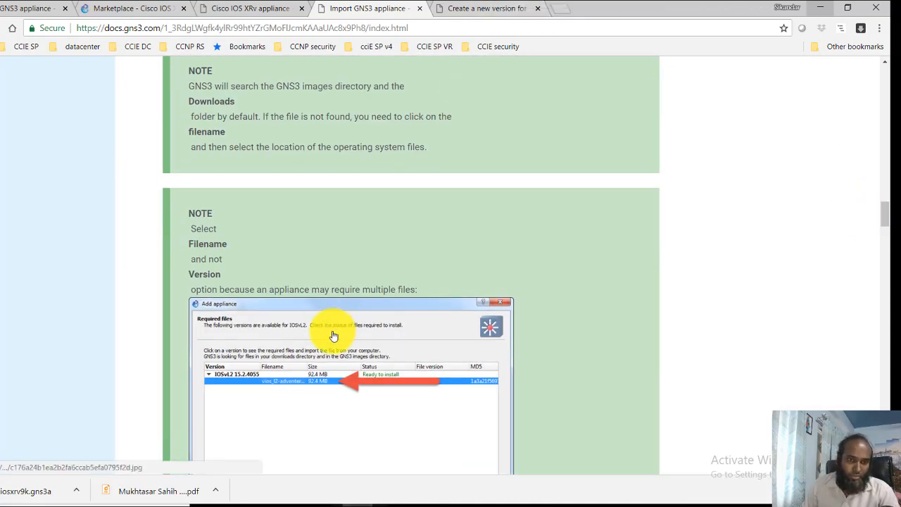
Read through the documentation on creating a new version for an appliance, down to importing the appliance disk
left_click(473, 10)
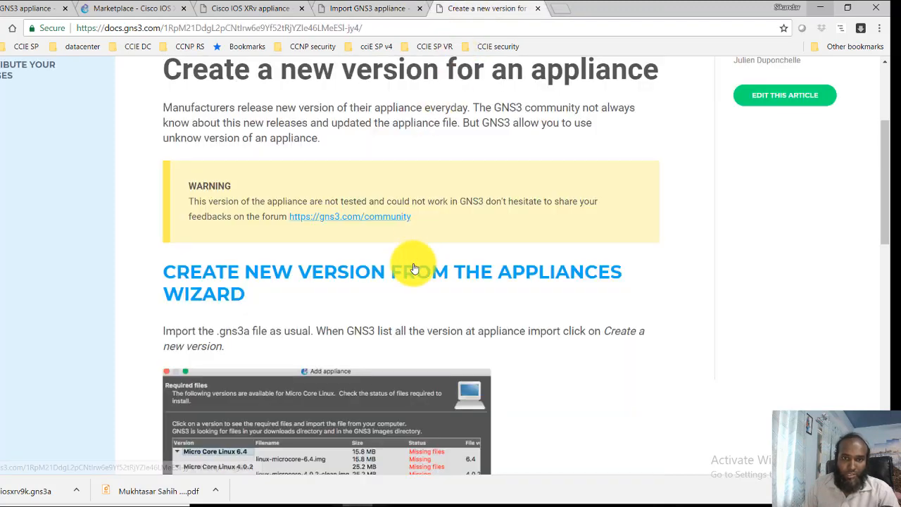
left_click_drag(880, 154, 861, 204)
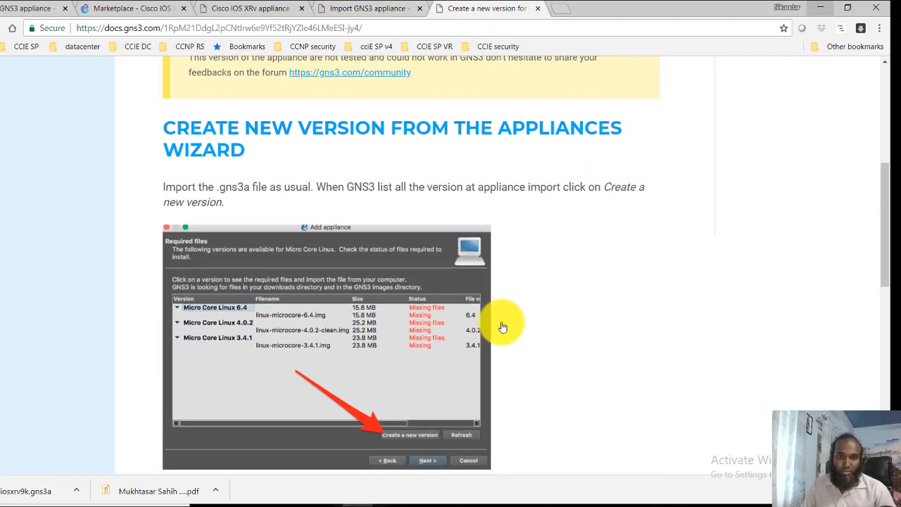
scroll(422, 391, "down", 3)
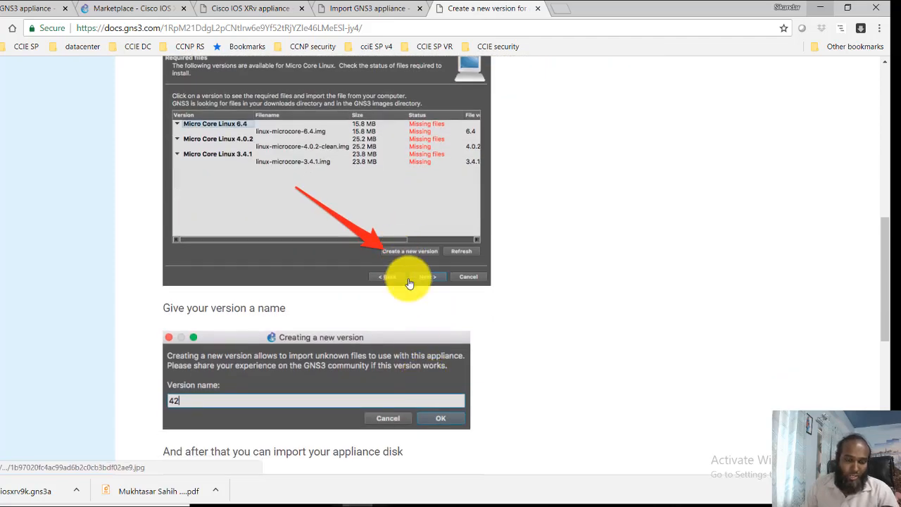
scroll(408, 283, "down", 6)
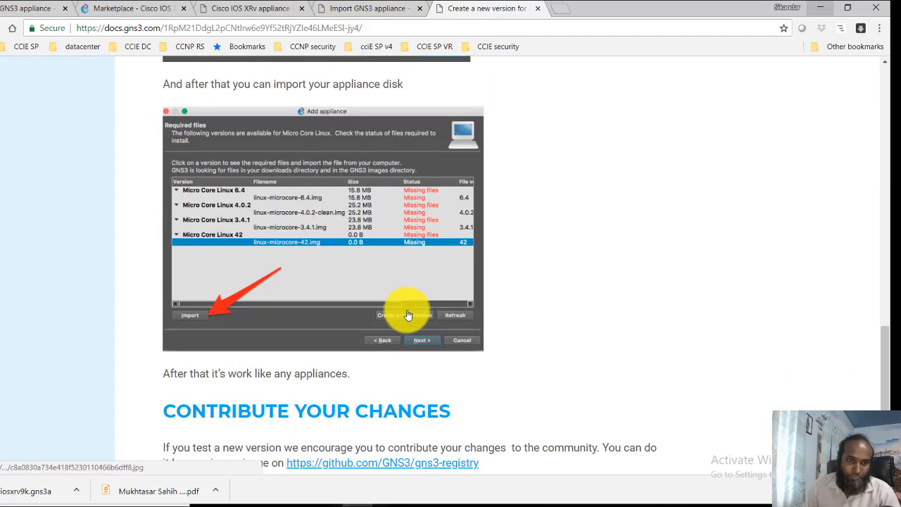